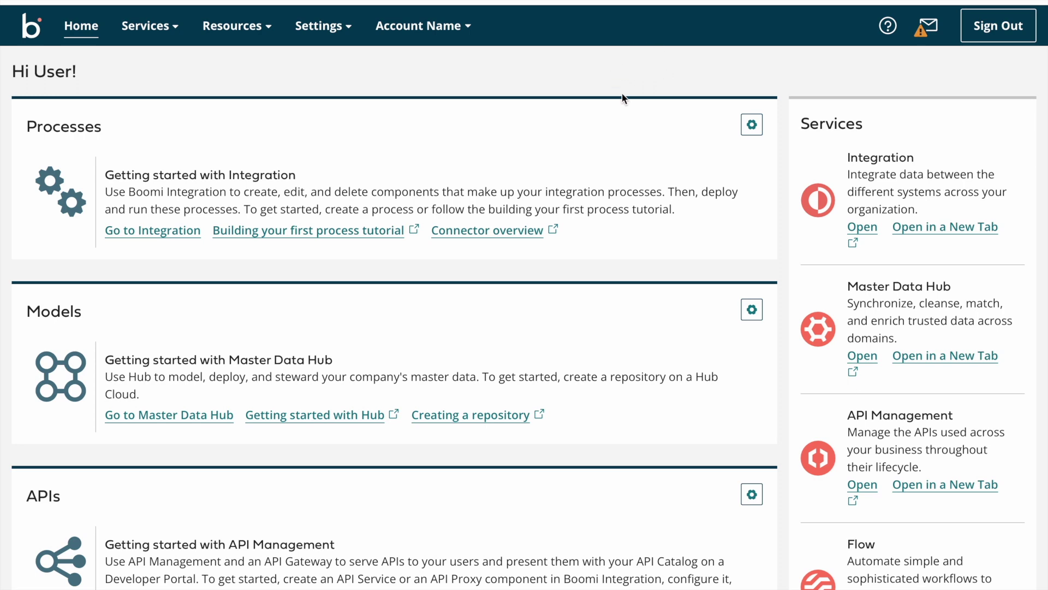
scroll(591, 152, down, 2)
scroll(590, 155, down, 2)
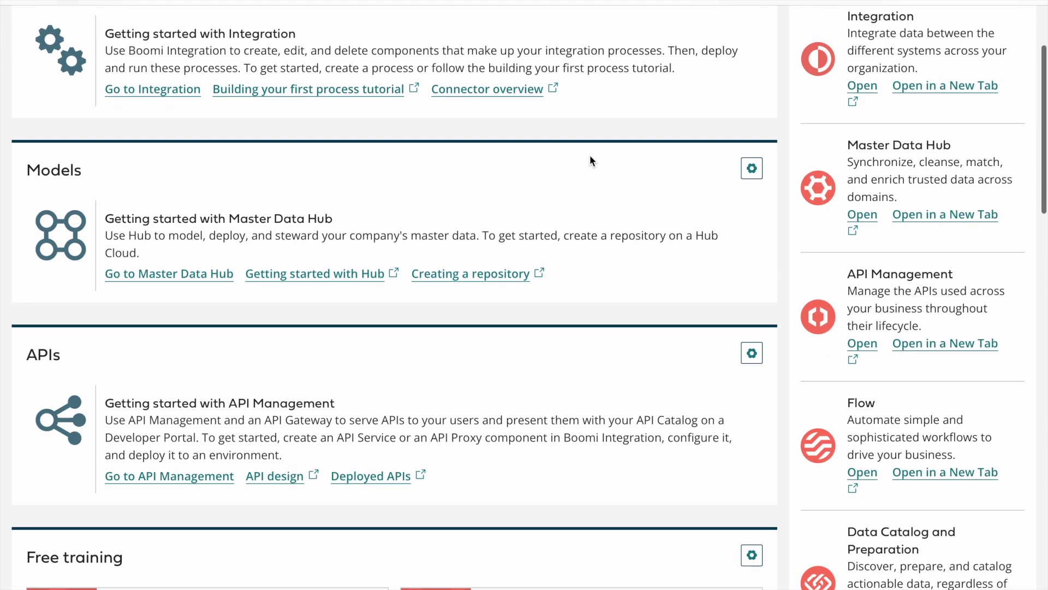
scroll(590, 155, down, 3)
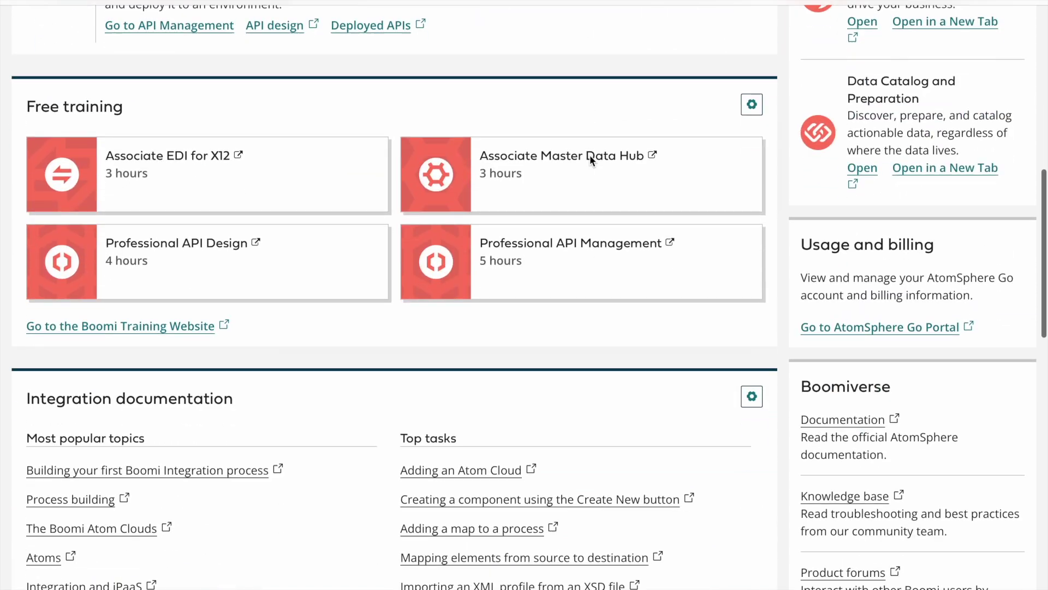
scroll(589, 155, down, 1)
scroll(590, 155, down, 1)
scroll(592, 161, down, 2)
scroll(592, 161, up, 10)
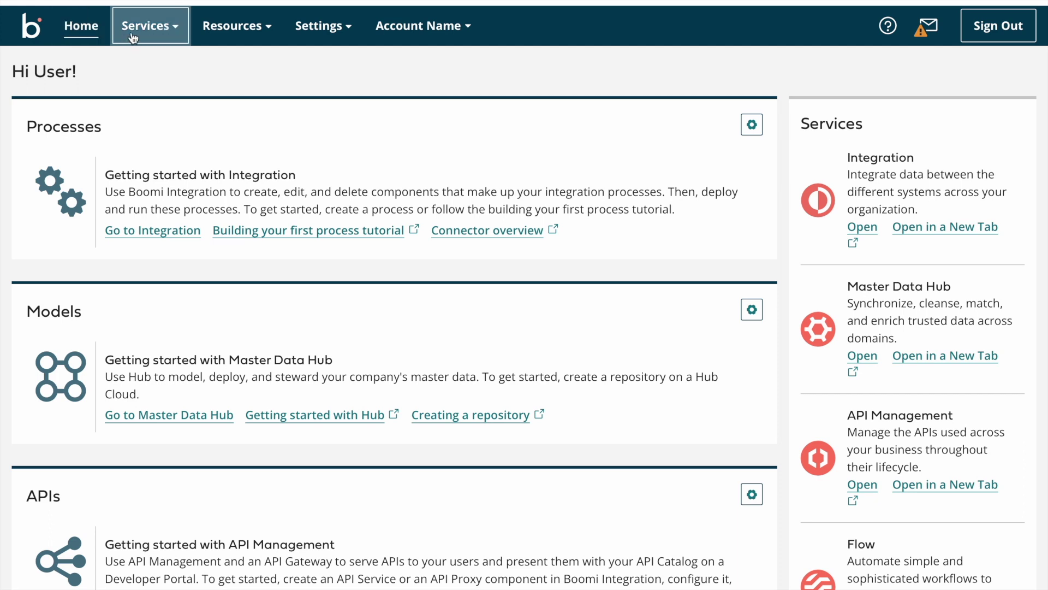
- Glance at the services list, then open Resources > Documentation and toggle the Boomi Integration menu
click(179, 32)
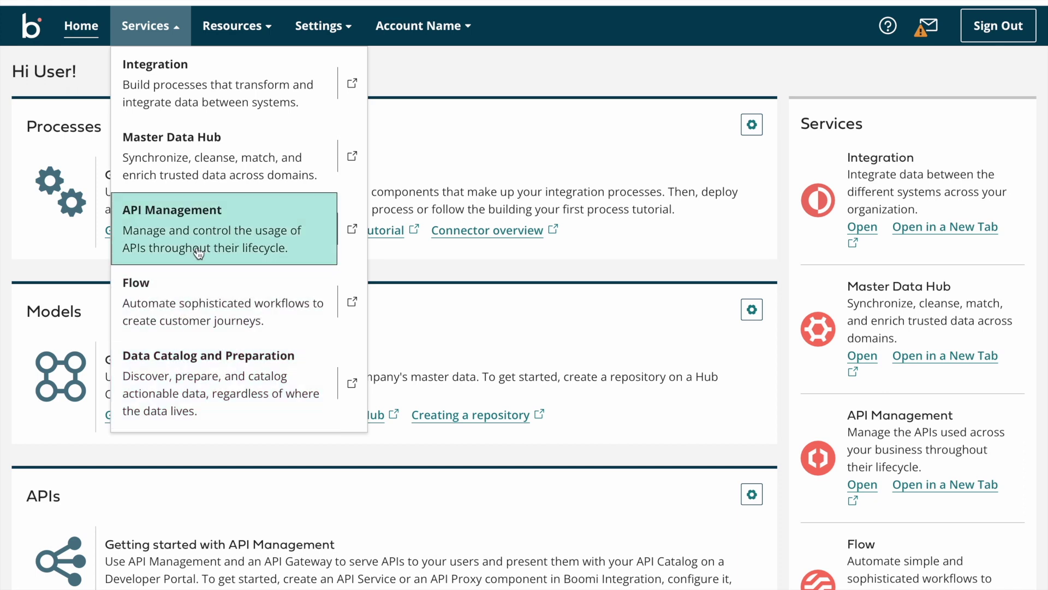
key(Escape)
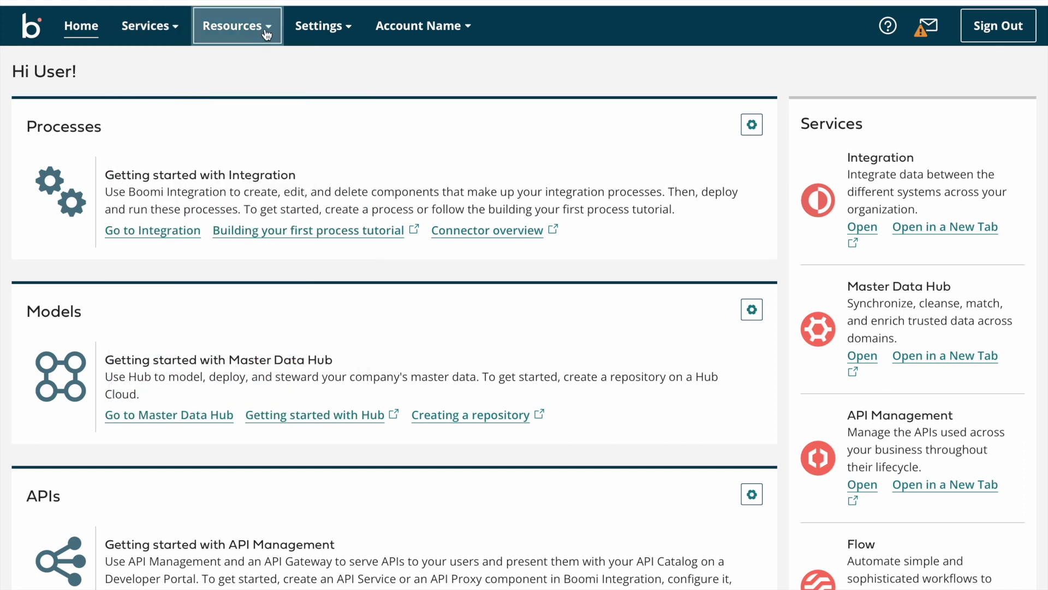
click(266, 32)
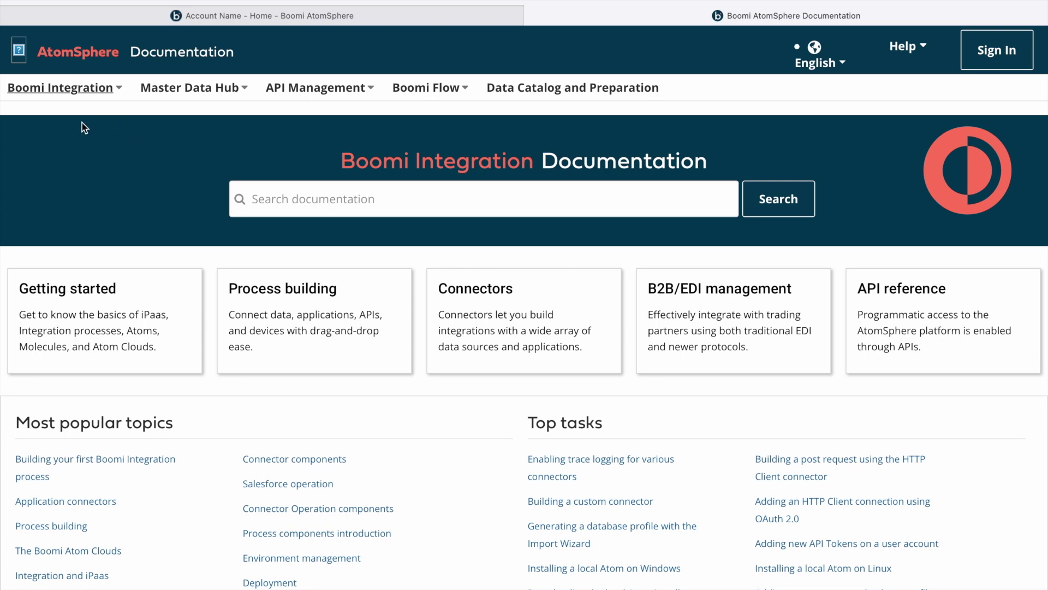
click(61, 88)
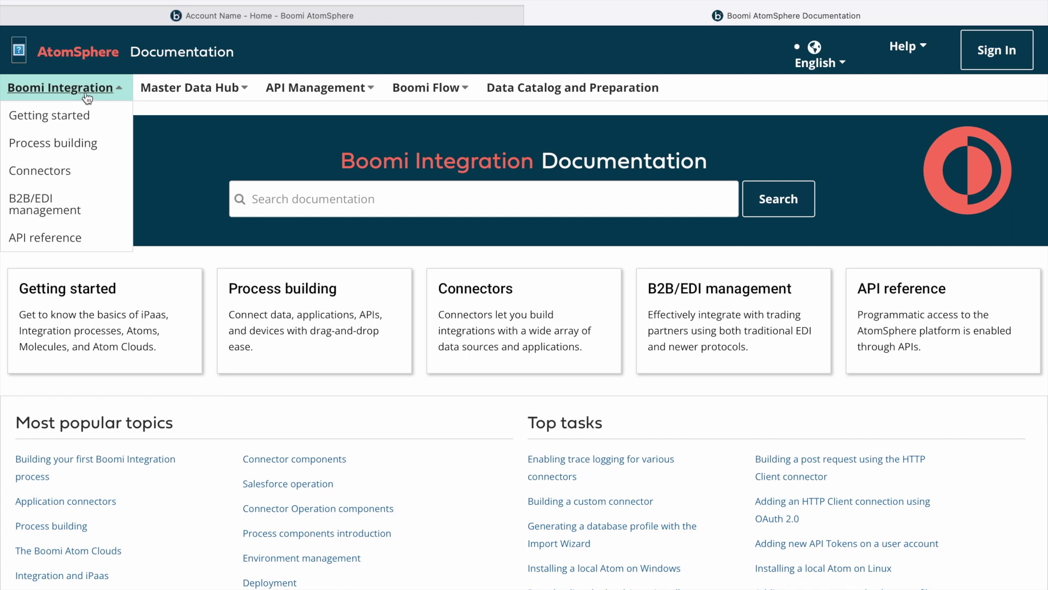
click(167, 131)
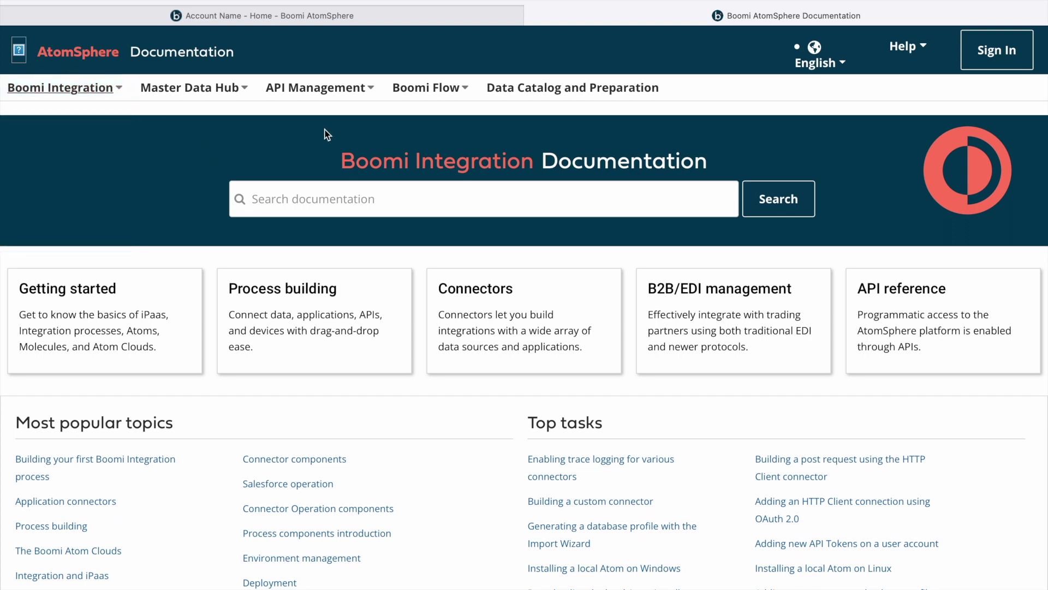
- From the Home tab, open Resources > Support to show the Boomiverse Support Center in a new tab
click(273, 19)
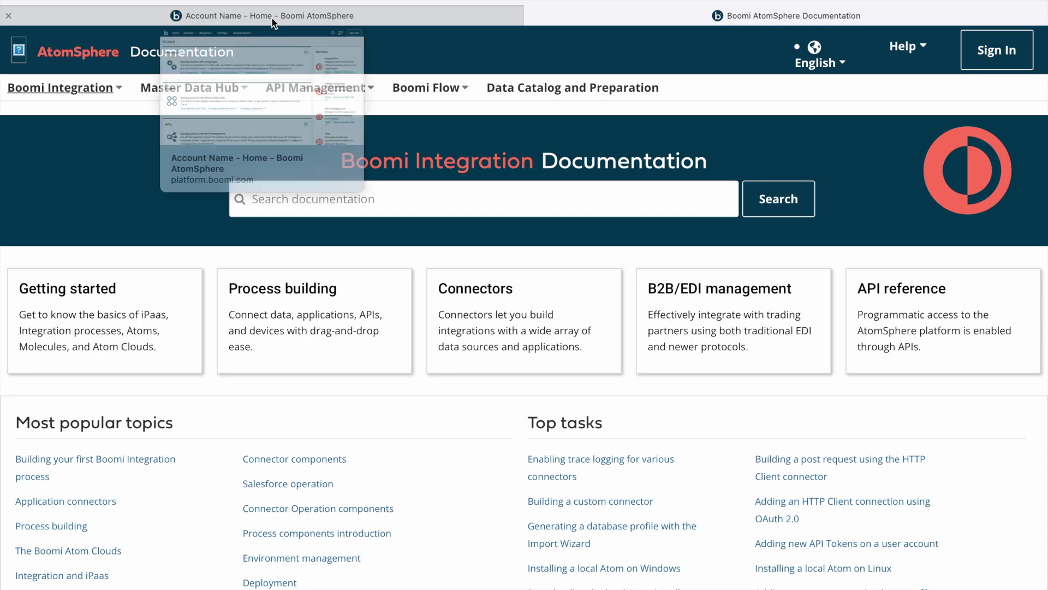
click(266, 49)
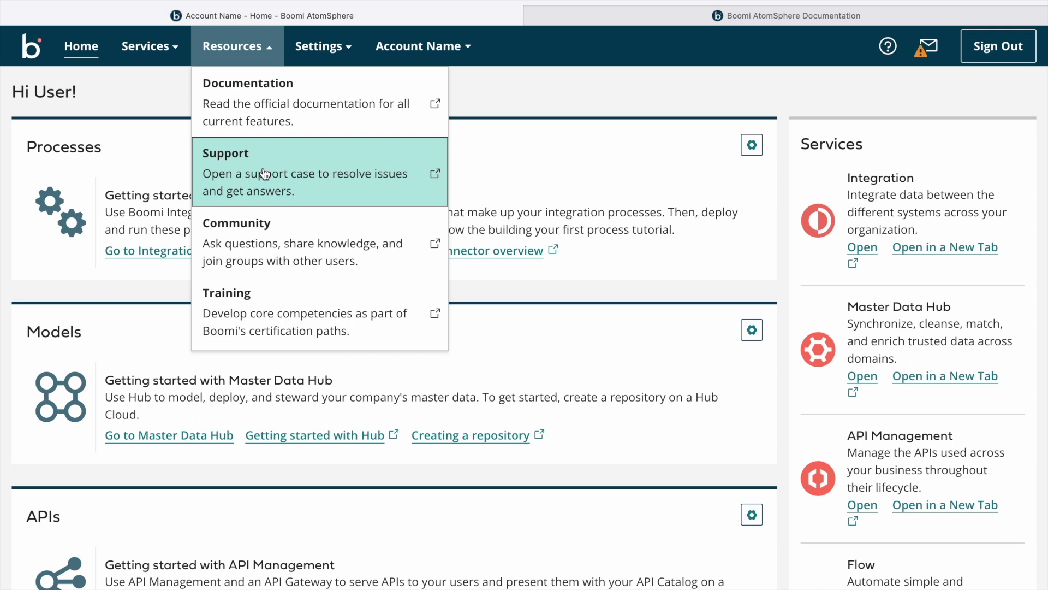
click(262, 172)
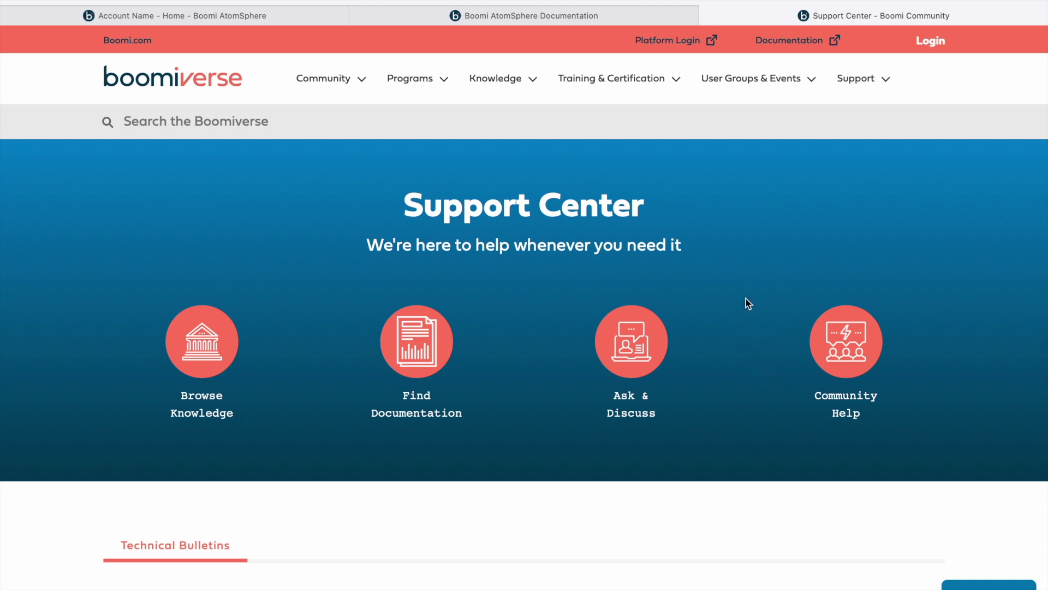
- Open Resources > Training to show the Boomiverse login page, then return to the Home tab
click(287, 15)
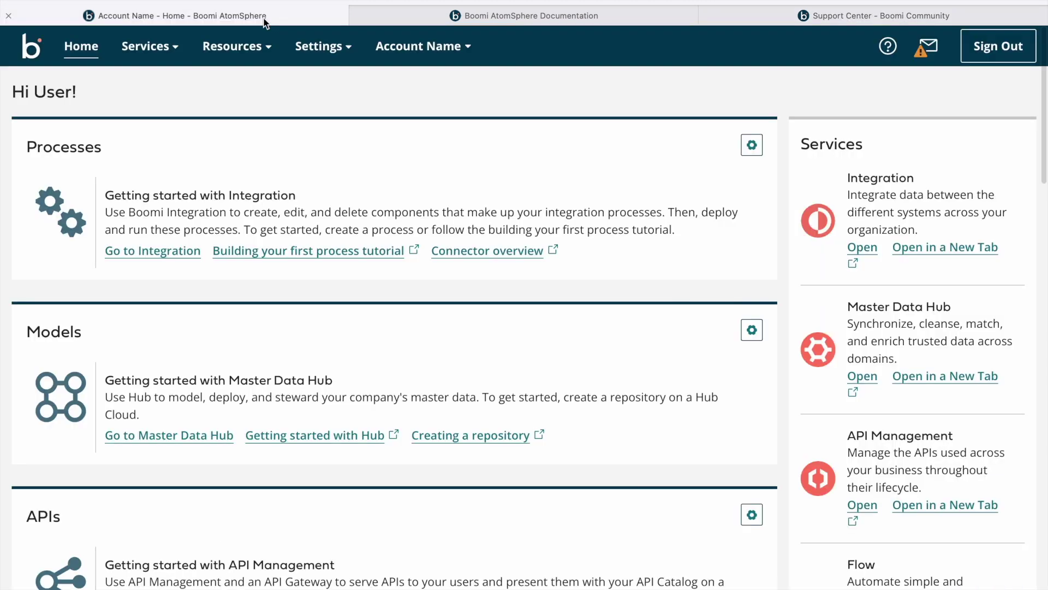
click(236, 45)
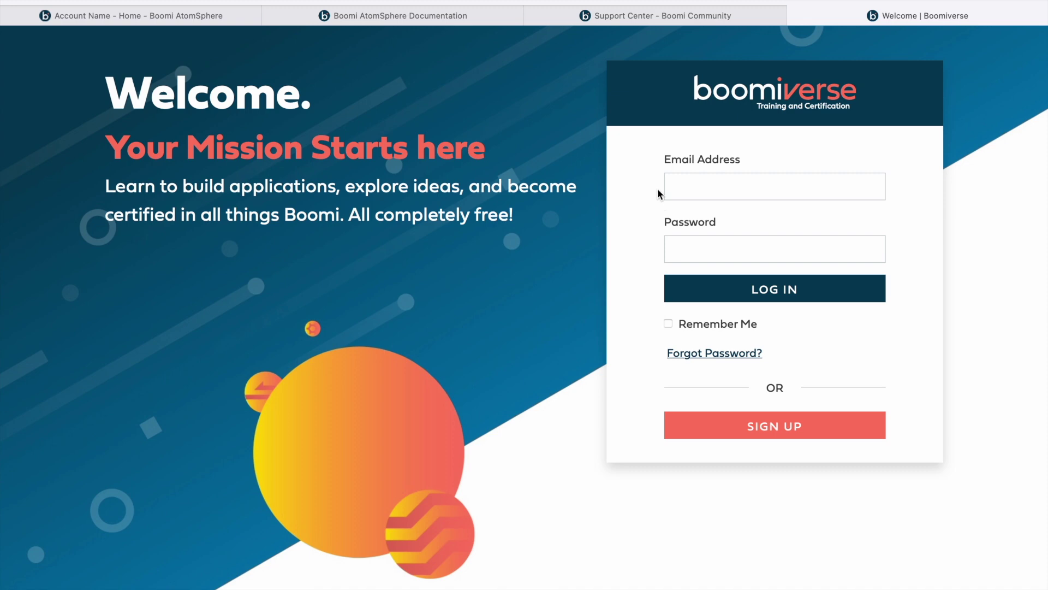
key(ctrl+1)
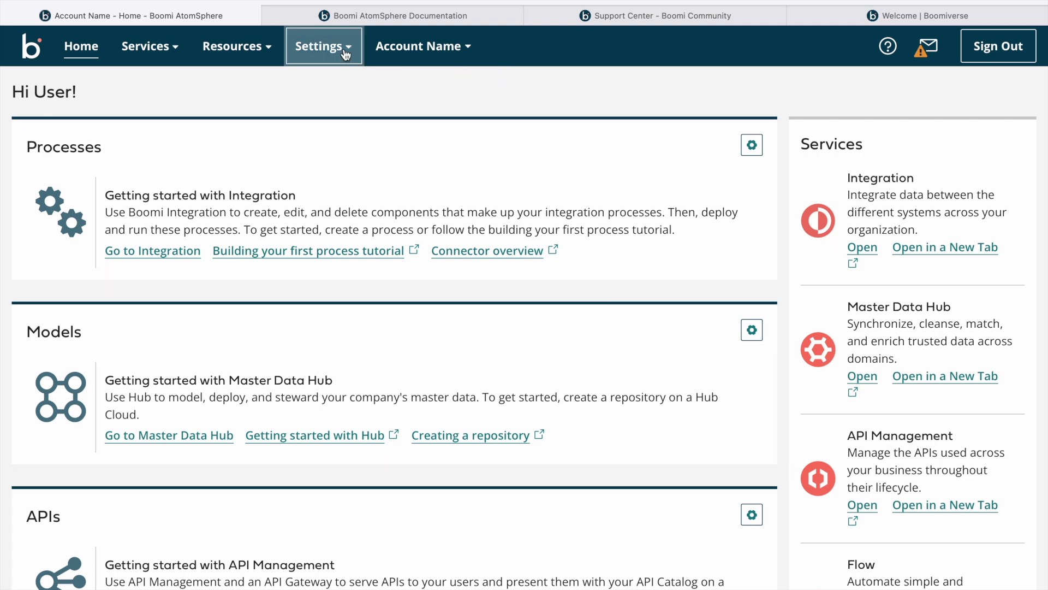
click(347, 52)
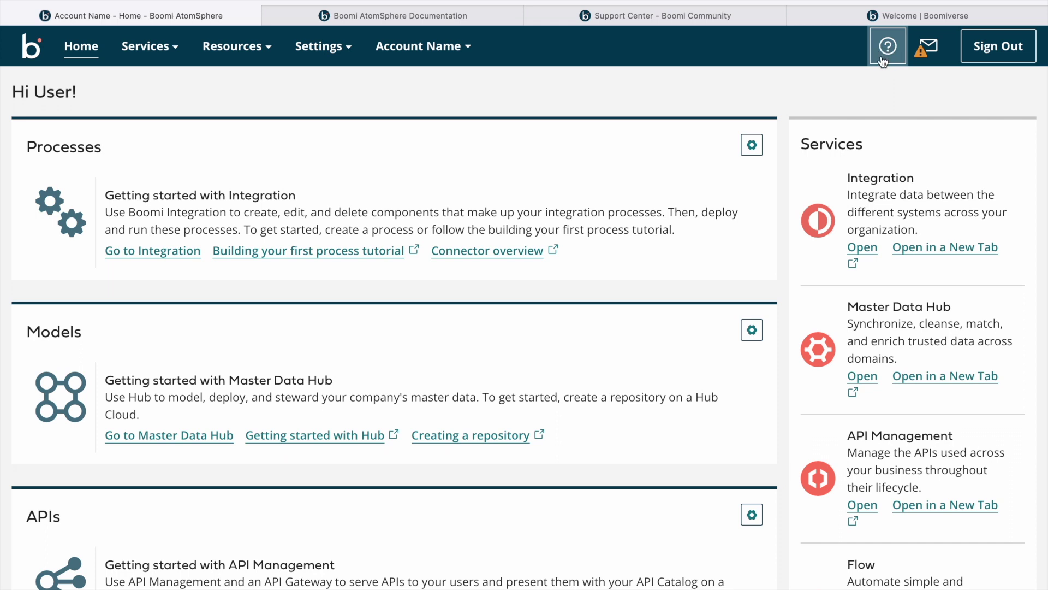
click(928, 46)
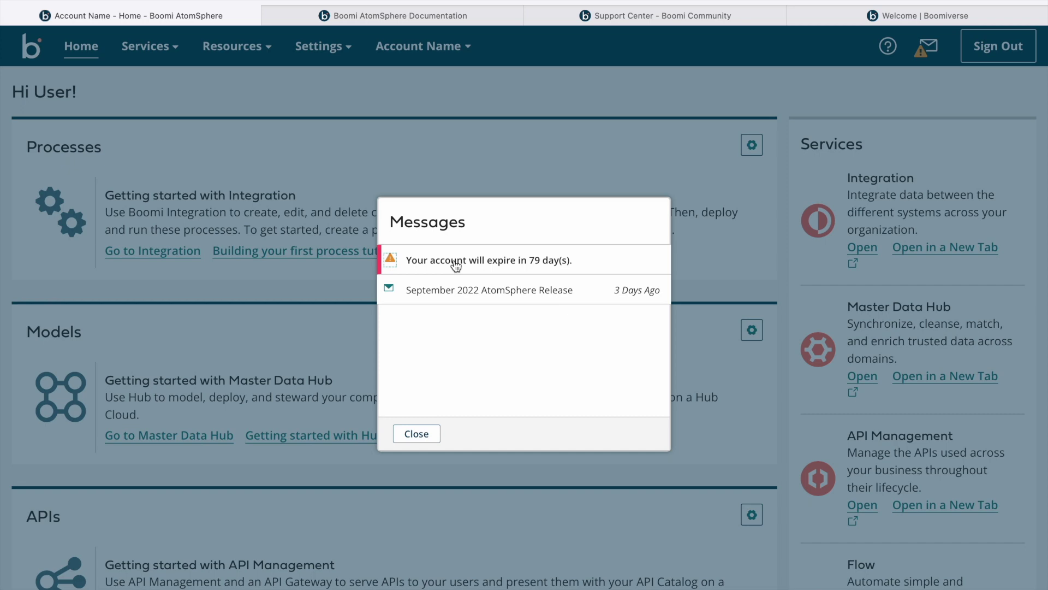
click(417, 432)
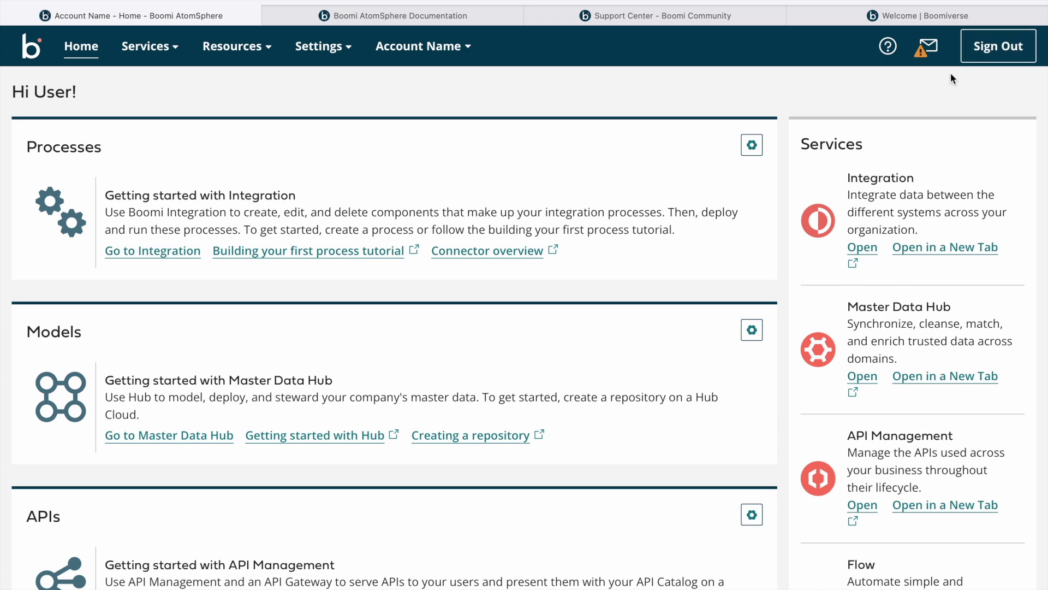
- Use Sign Out in the top-right corner to raise the Confirm Sign Out dialog
click(998, 47)
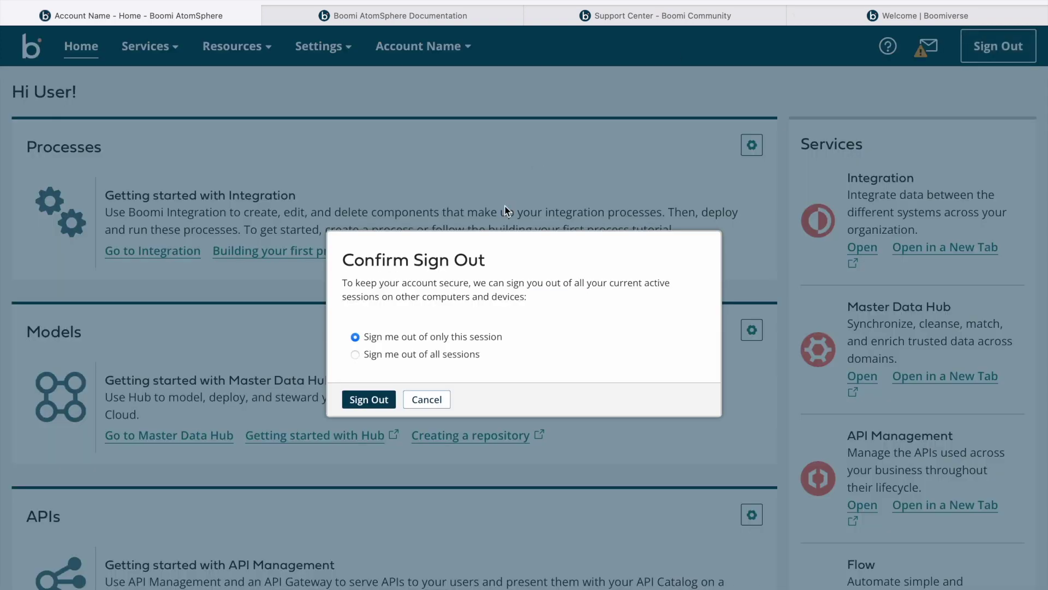